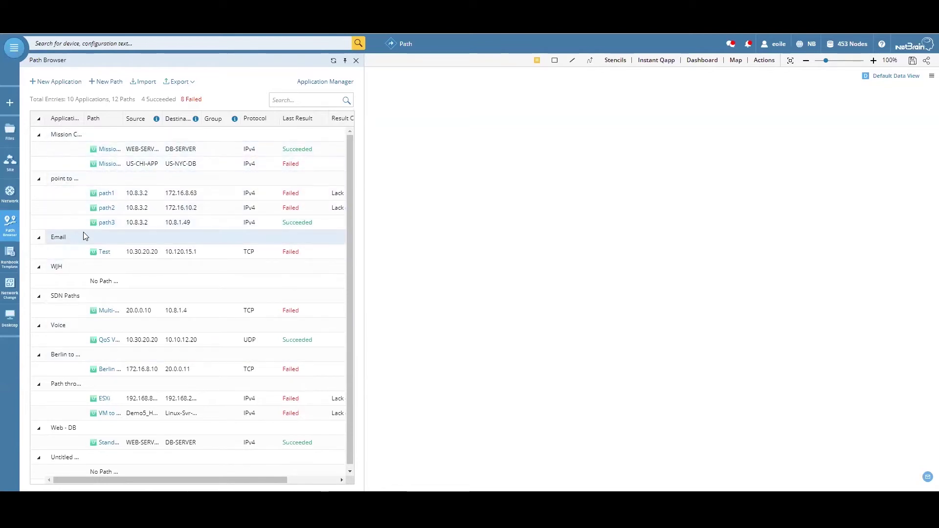
- Close the Path Browser's saved-path list to return to the NetBrain desktop
left_click(116, 208)
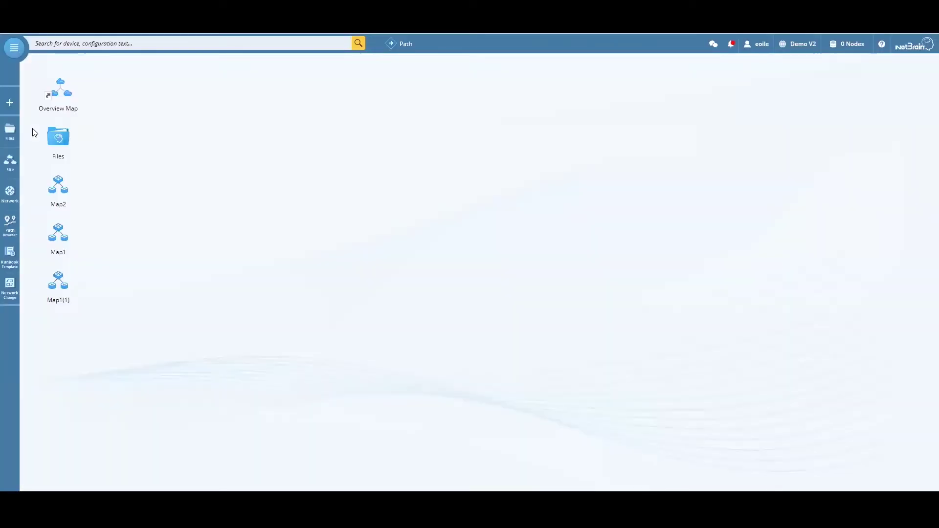
- Load the Hybrid Network path 10.8.12.66:1234 to 20.0.0.11:80 into the path calculation bar
left_click(6, 226)
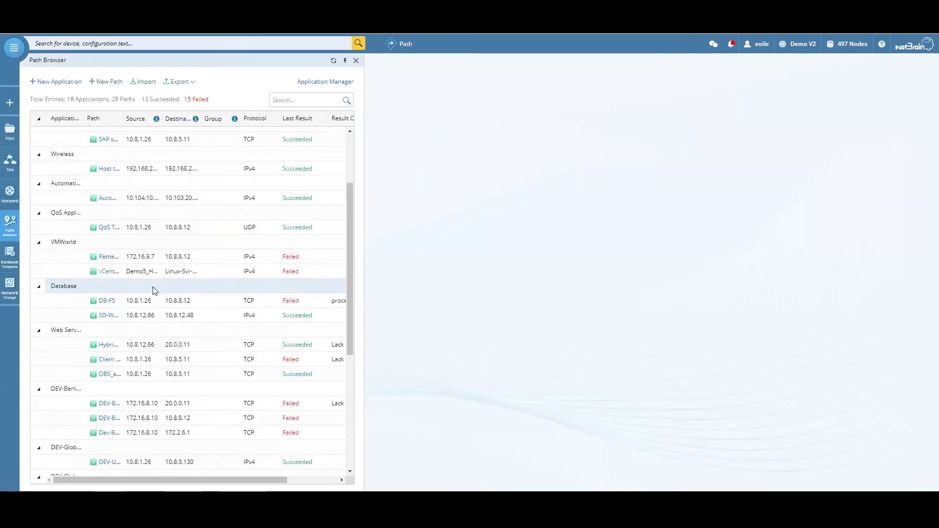
scroll(153, 288, "down", 5)
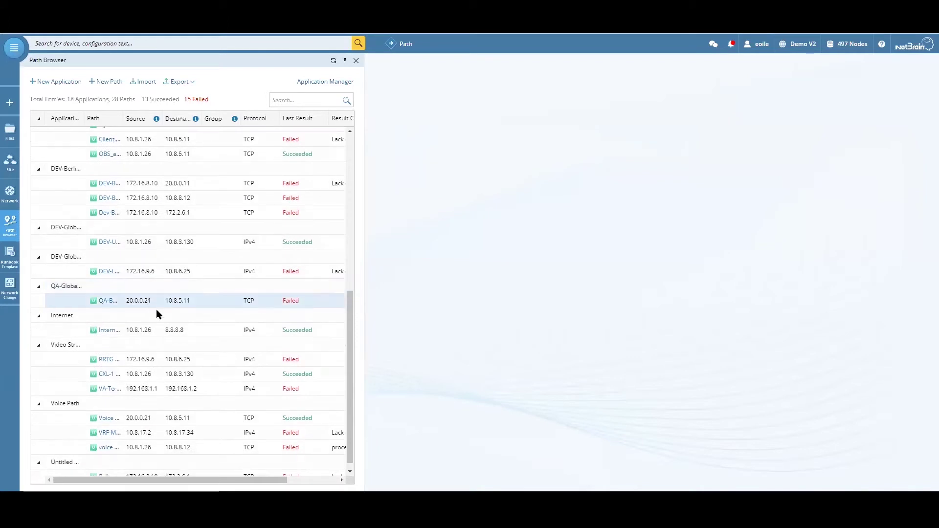
scroll(171, 329, "down", 1)
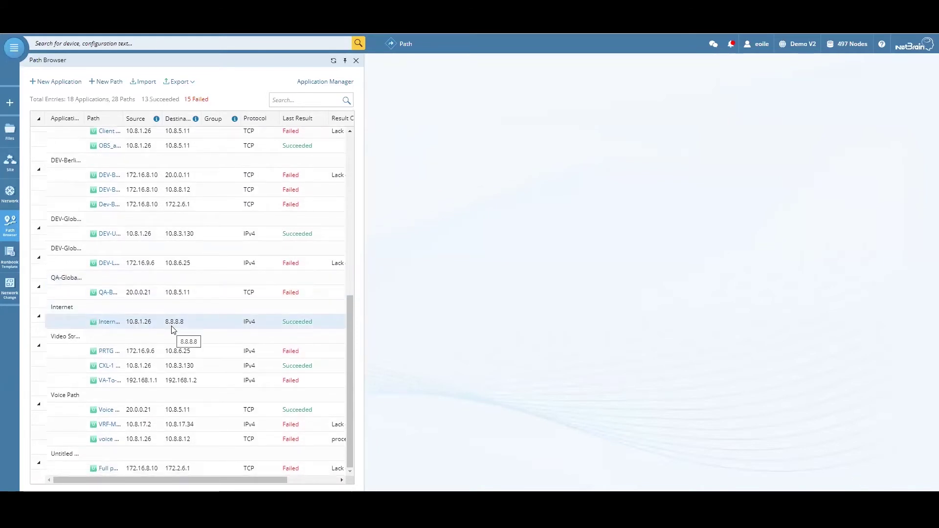
scroll(173, 330, "up", 2)
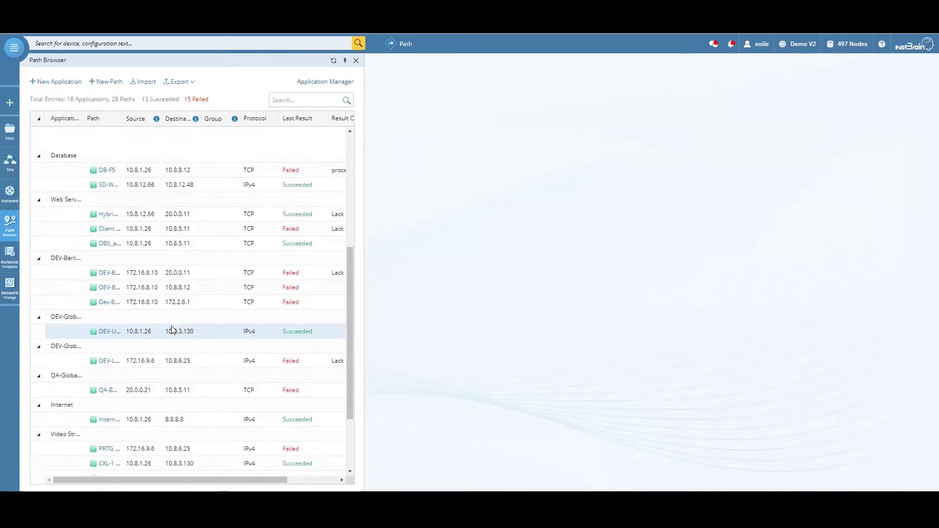
right_click(268, 219)
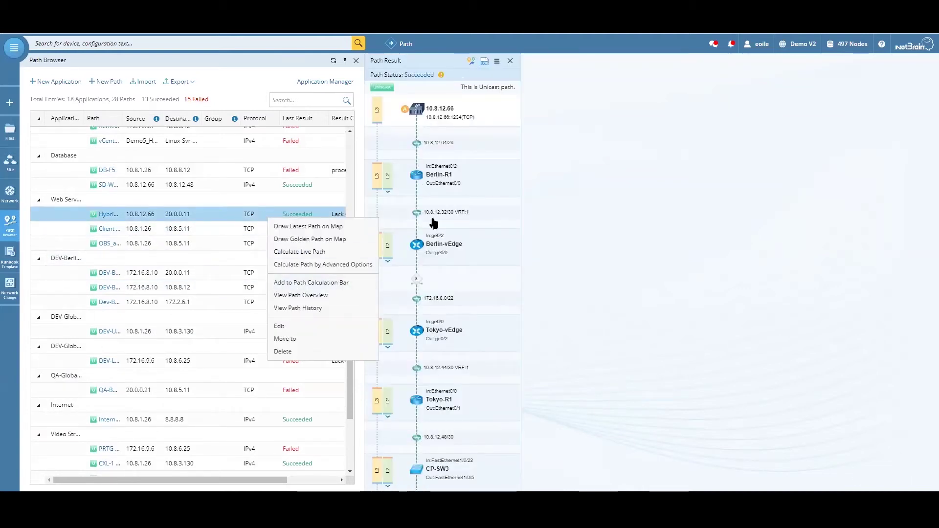
left_click(321, 284)
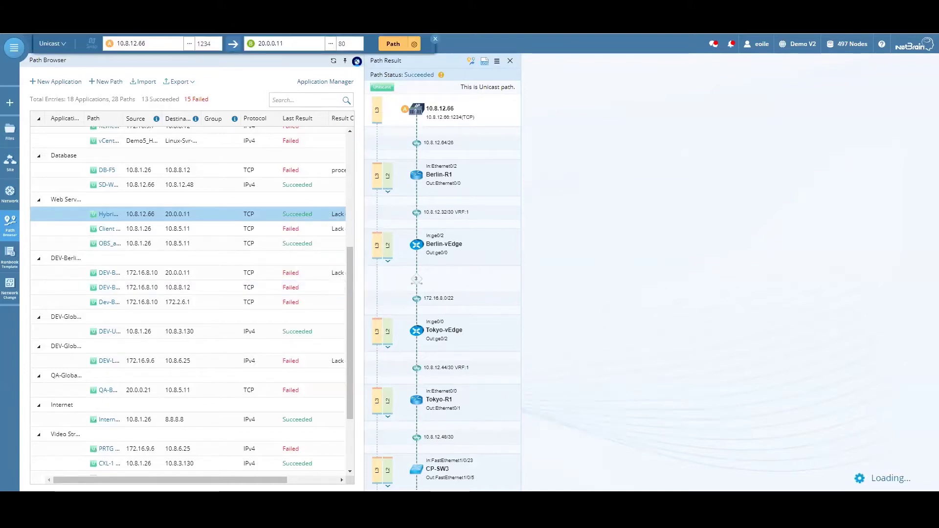
left_click(356, 62)
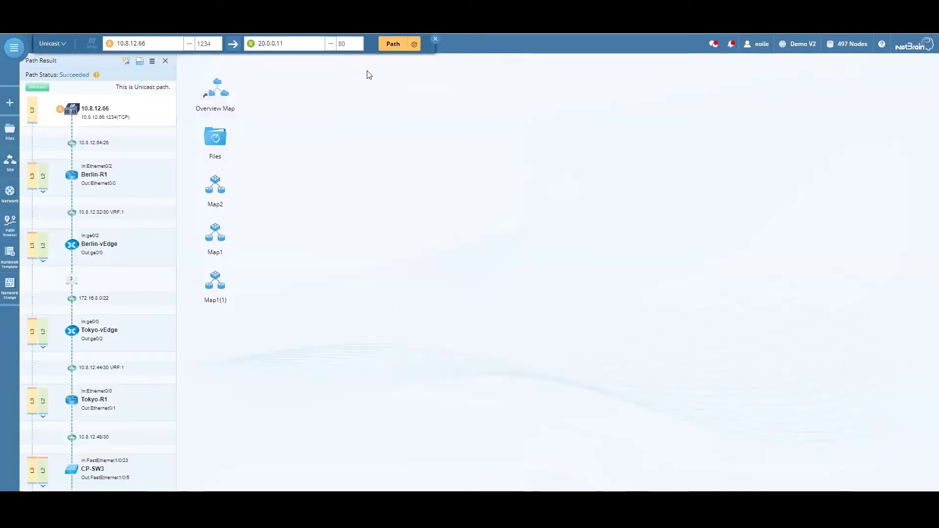
- Calculate the 10.8.12.66 to 20.0.0.11 path and draw it on new Map13
left_click(395, 43)
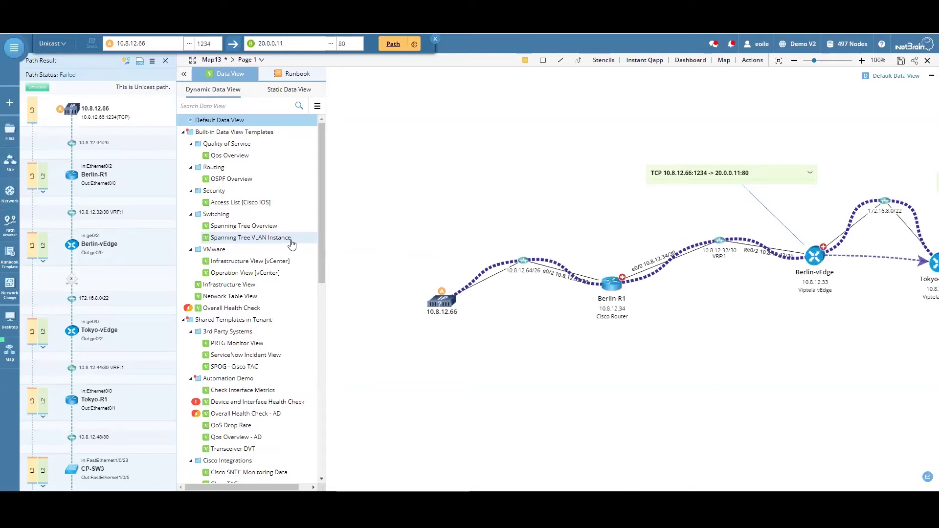
- Expand the first two TCP notes along the path to show IPsec and VRF details
left_click_drag(523, 246, 521, 112)
left_click_drag(682, 325, 549, 338)
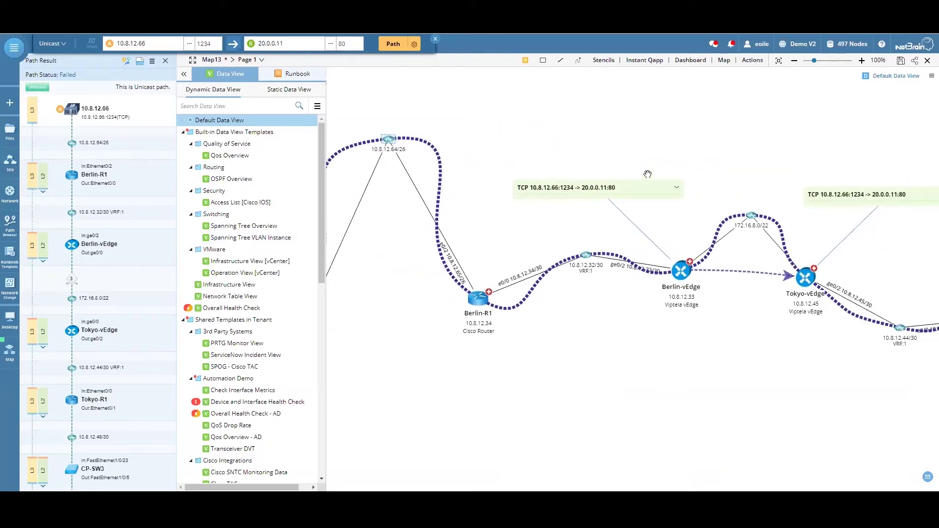
left_click_drag(648, 183, 677, 104)
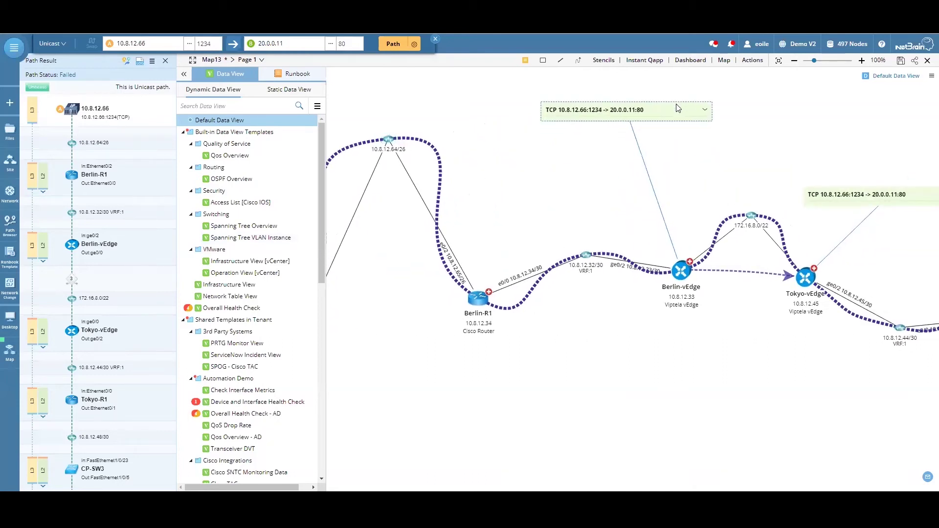
left_click(706, 113)
left_click_drag(600, 236, 578, 211)
left_click_drag(764, 339, 636, 355)
left_click(839, 229)
left_click(839, 229)
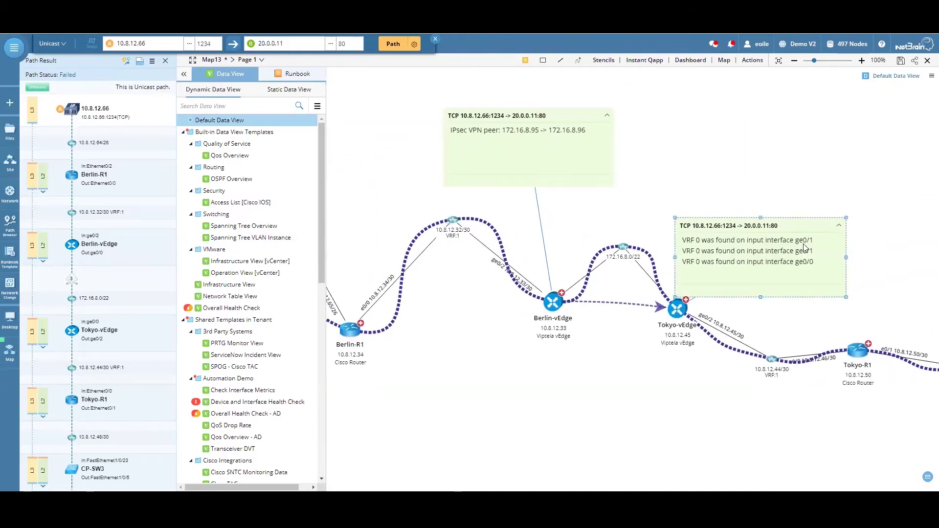
- Follow the path to the firewalls and expand the CP_HA1 and CP_HA2 notes
left_click_drag(854, 282, 555, 275)
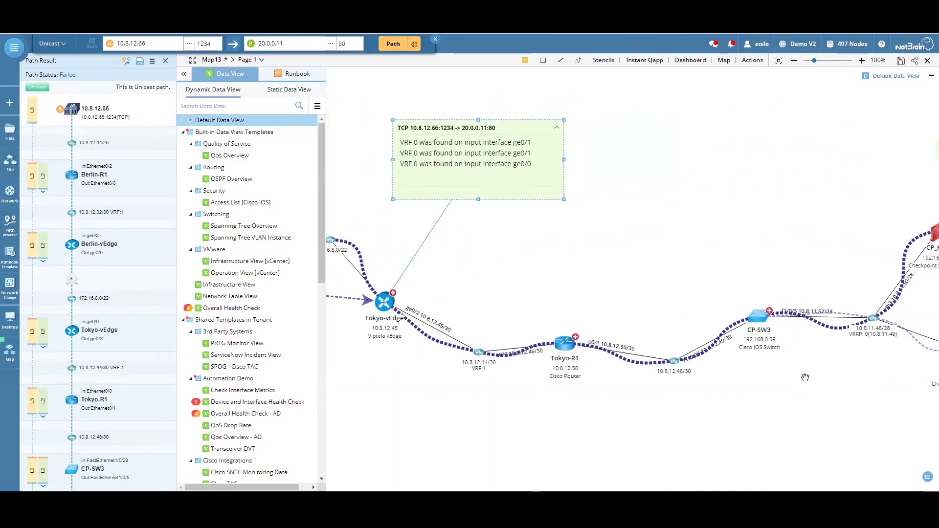
left_click_drag(805, 377, 608, 346)
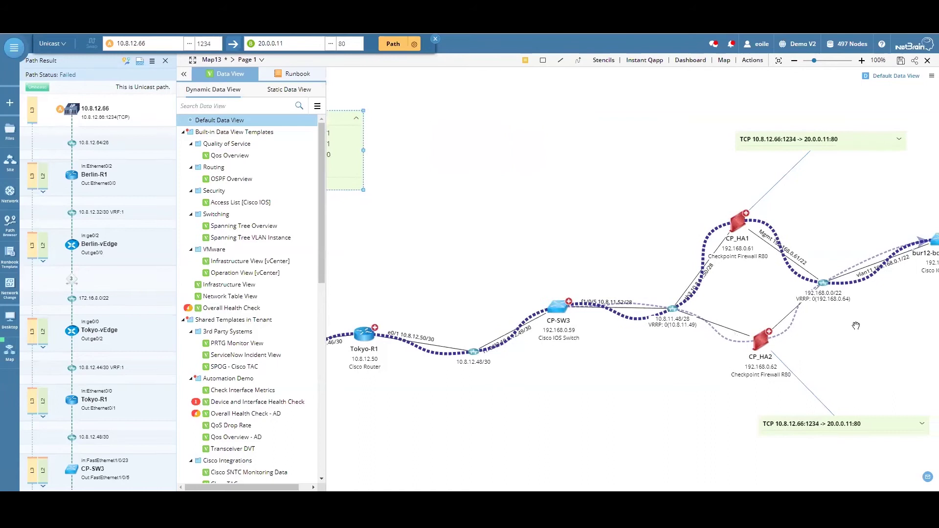
left_click_drag(856, 326, 767, 330)
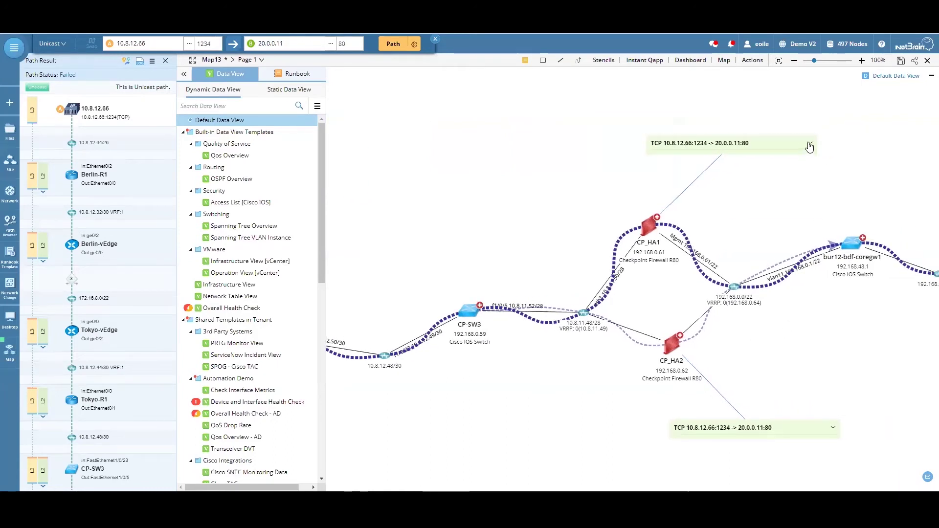
left_click(809, 145)
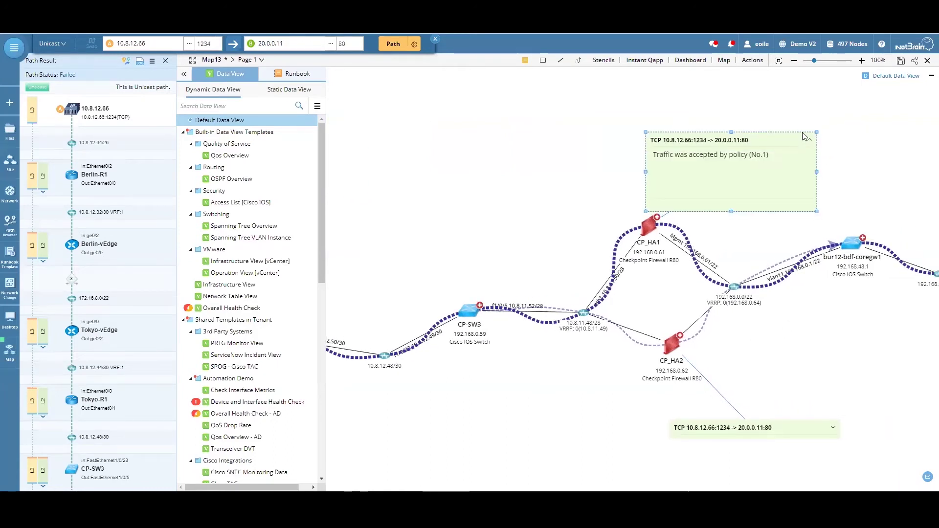
left_click(834, 430)
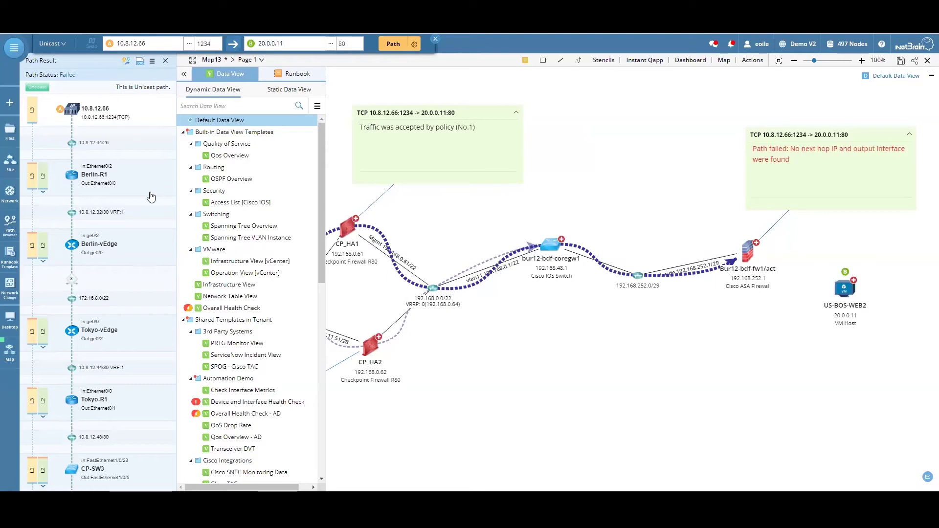
- Open the Hybrid Network path's history and draw its 5/20/2020 Succeeded run on the map
left_click(9, 226)
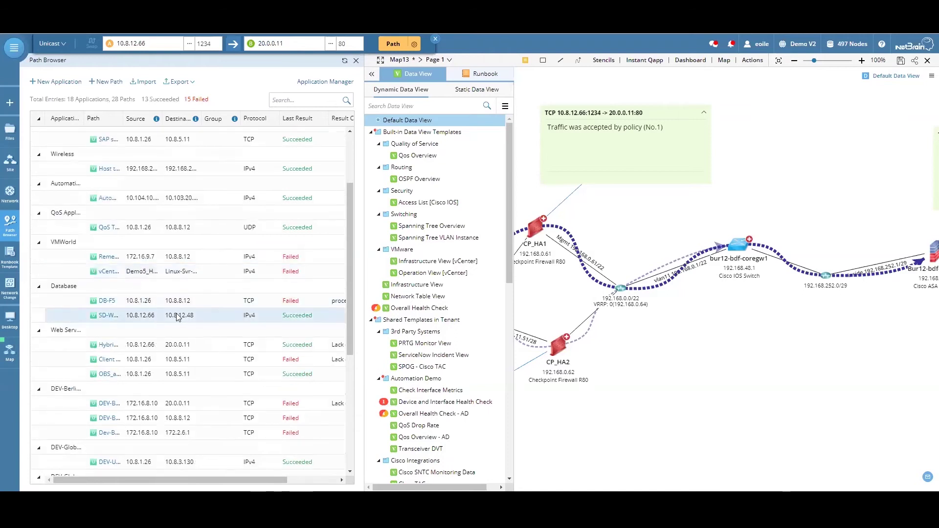
left_click_drag(264, 480, 284, 484)
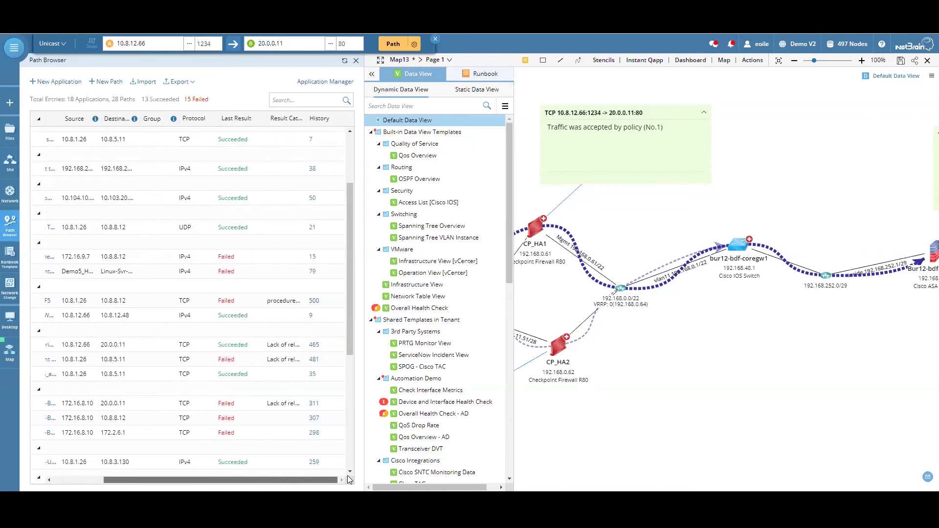
left_click(330, 347)
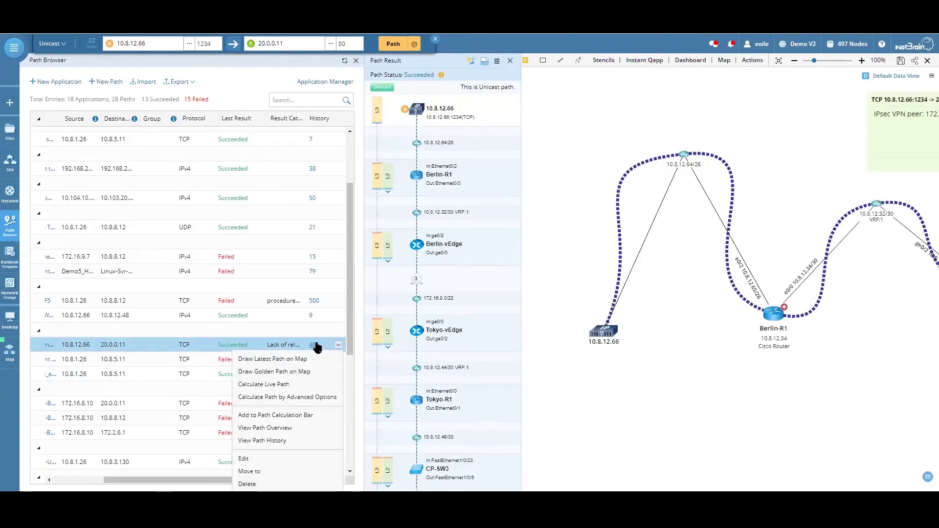
left_click(314, 345)
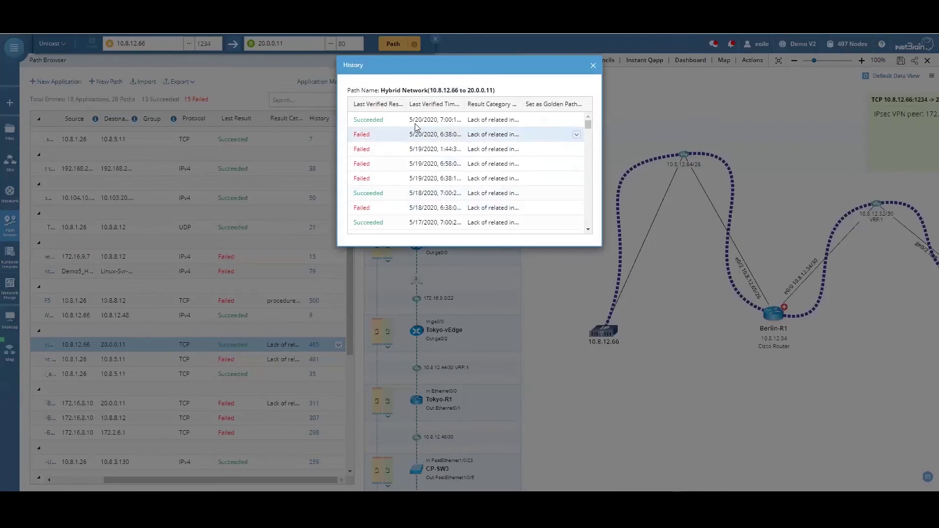
left_click(416, 123)
right_click(417, 124)
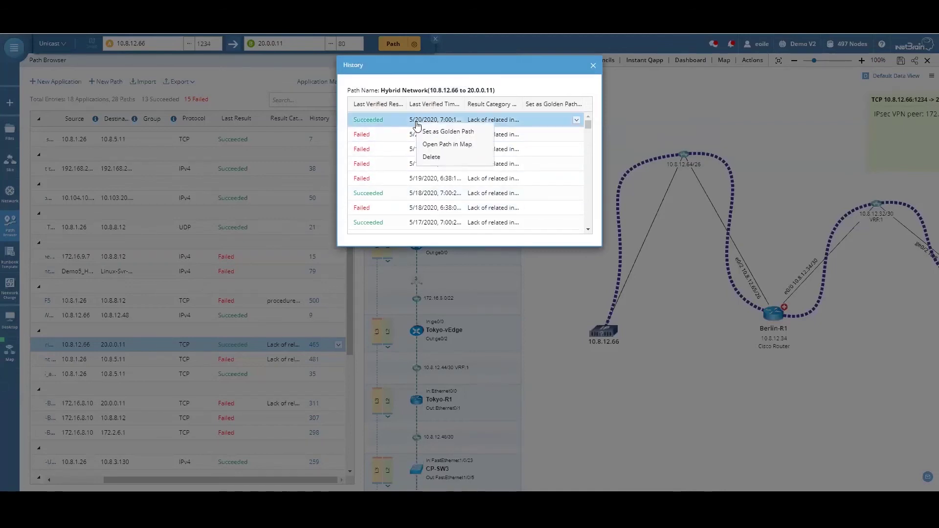
left_click(459, 145)
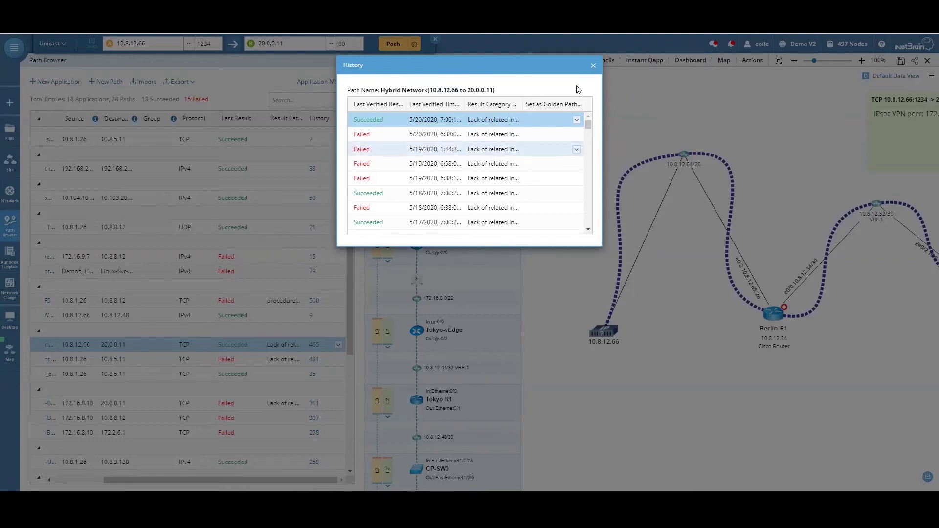
- Close History and Path Browser, hide Data View, and pan to the NBSPINE and NB-IPN-02 devices
left_click(593, 67)
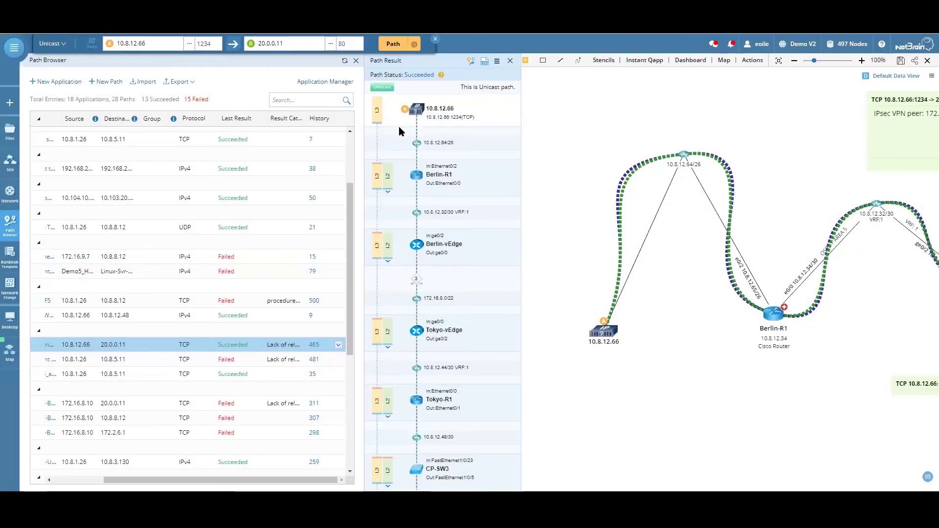
left_click(356, 61)
left_click(181, 75)
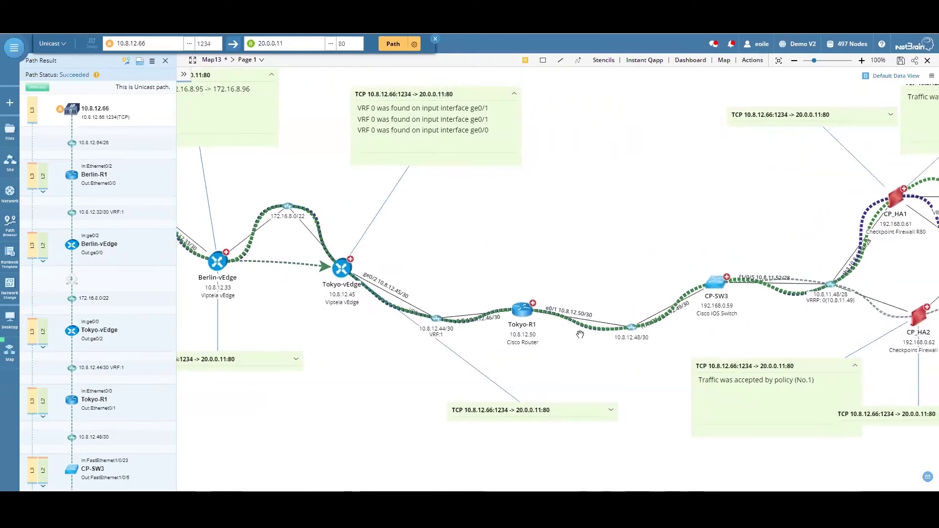
left_click_drag(704, 428, 461, 392)
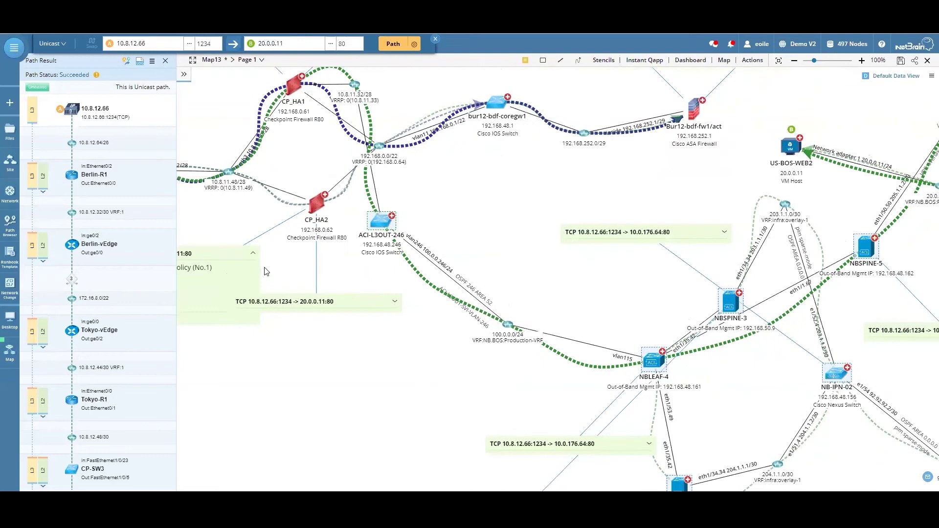
- Run a Retrieve Live Data runbook step on CP_HA1 with all built-in live data selected
left_click(290, 82)
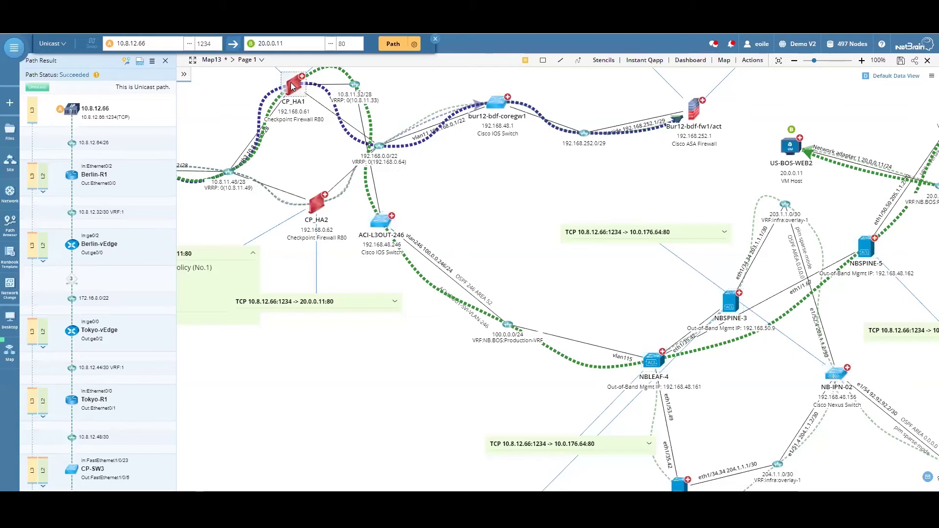
right_click(291, 84)
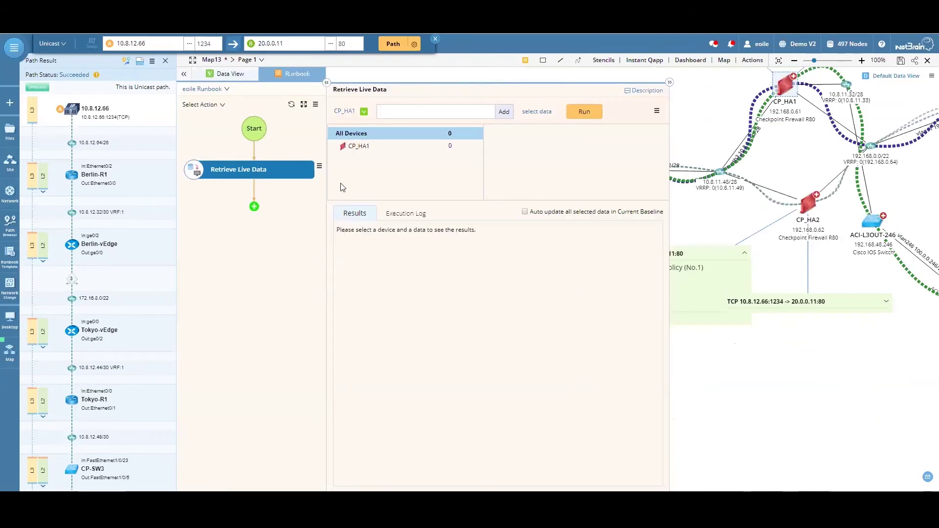
left_click(537, 112)
left_click(376, 105)
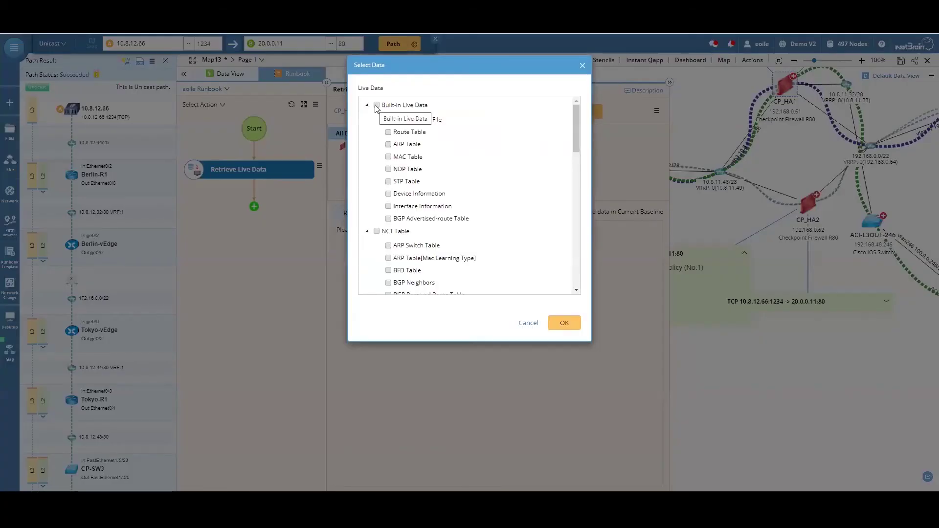
left_click(565, 327)
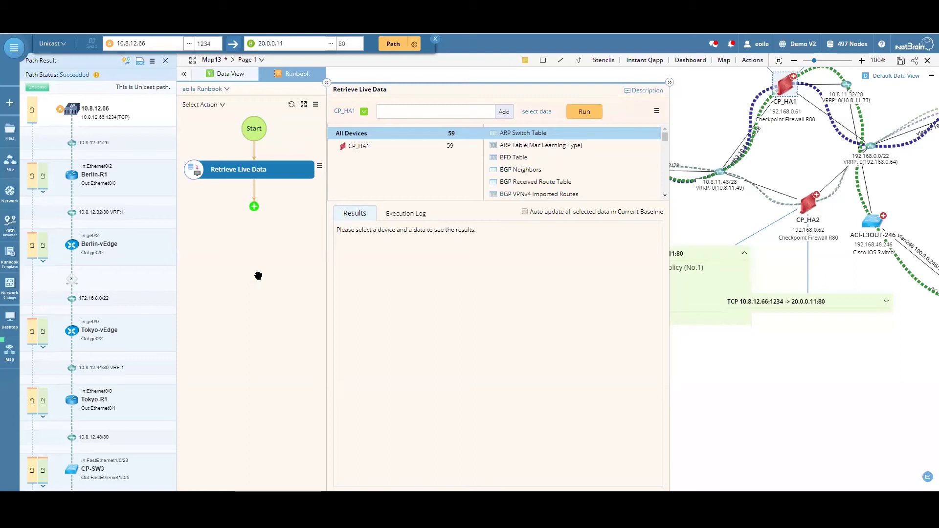
left_click(580, 112)
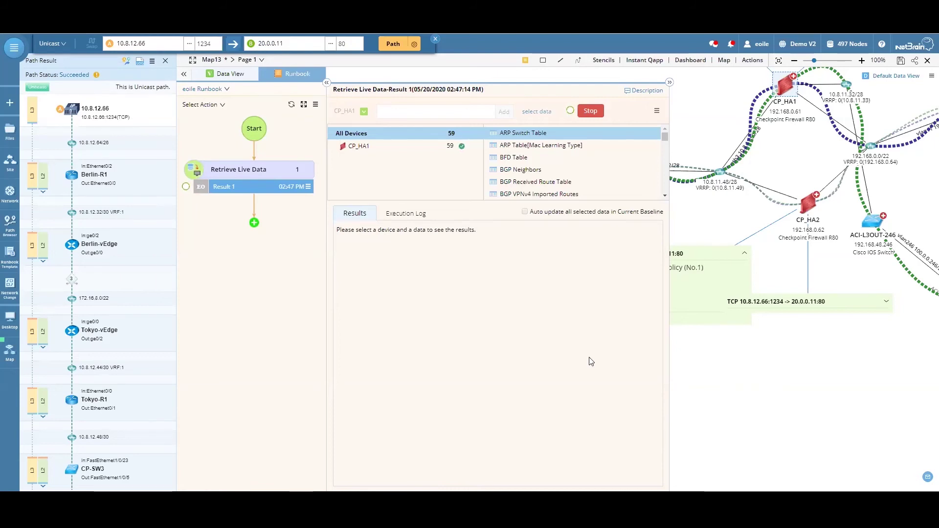
- Add a Compare step with Dataset 2 set to Retrieve Live Data > Result 1
left_click(254, 223)
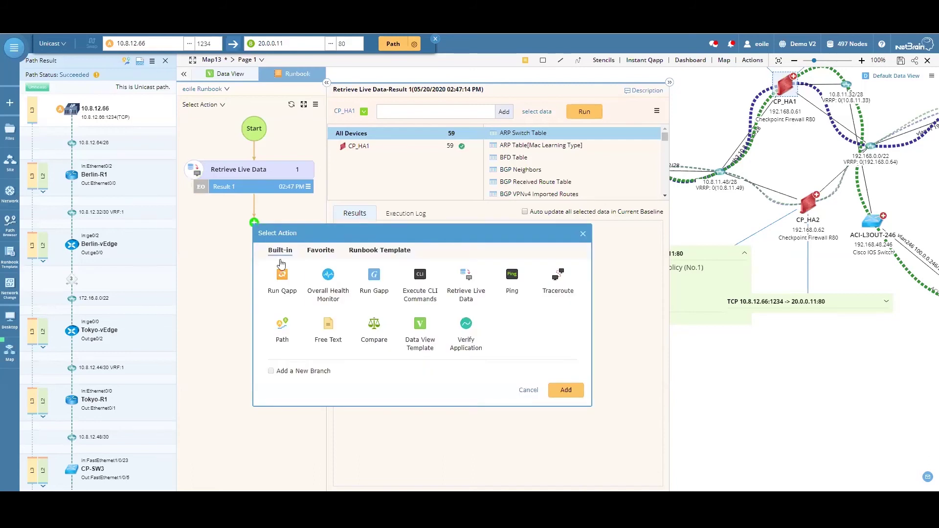
left_click(374, 328)
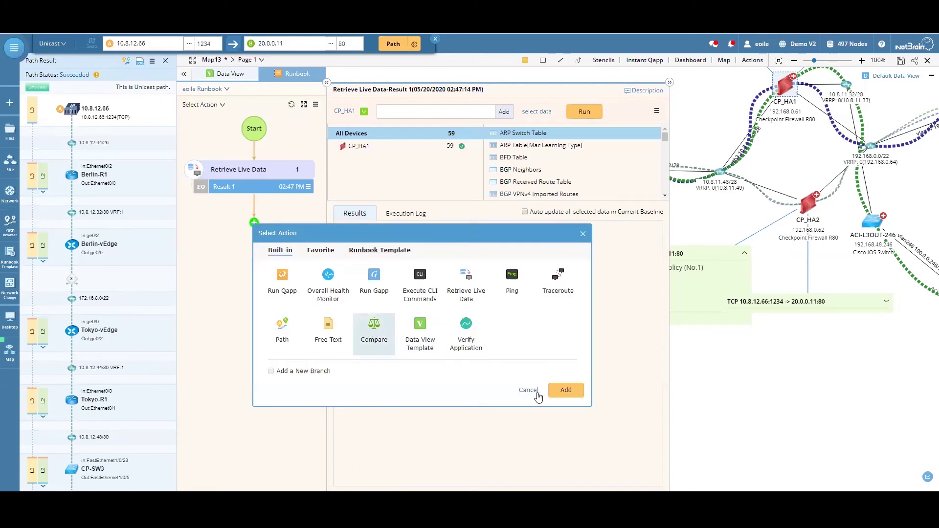
left_click(562, 390)
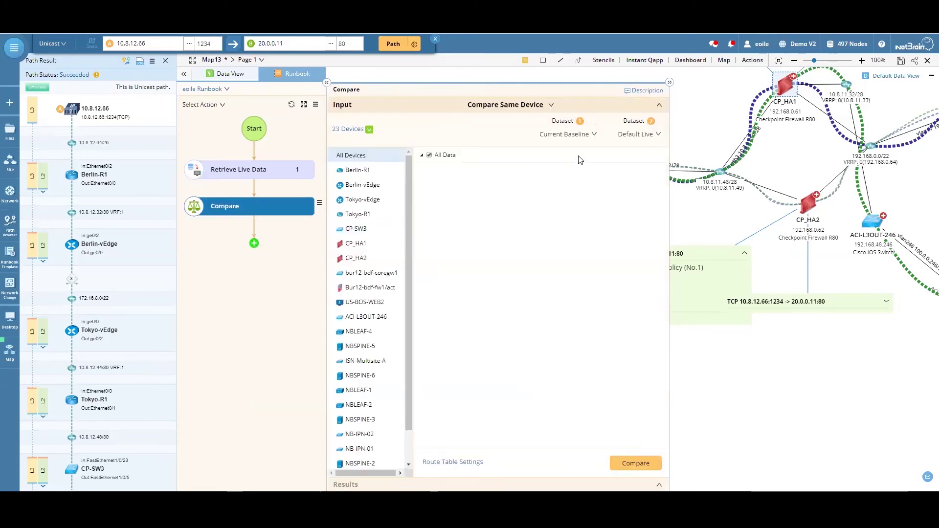
left_click(657, 134)
left_click(653, 196)
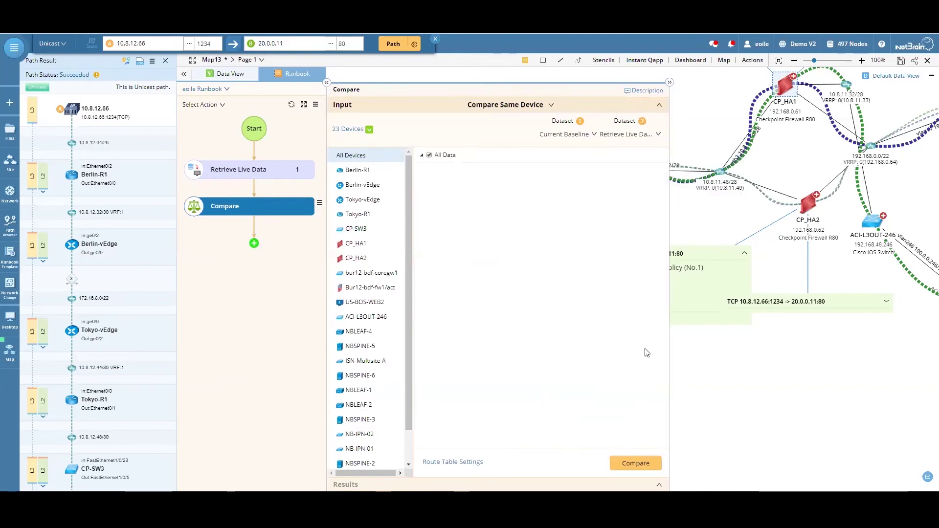
- Run the baseline-versus-live comparison and show CP_HA1's changed data
left_click(632, 465)
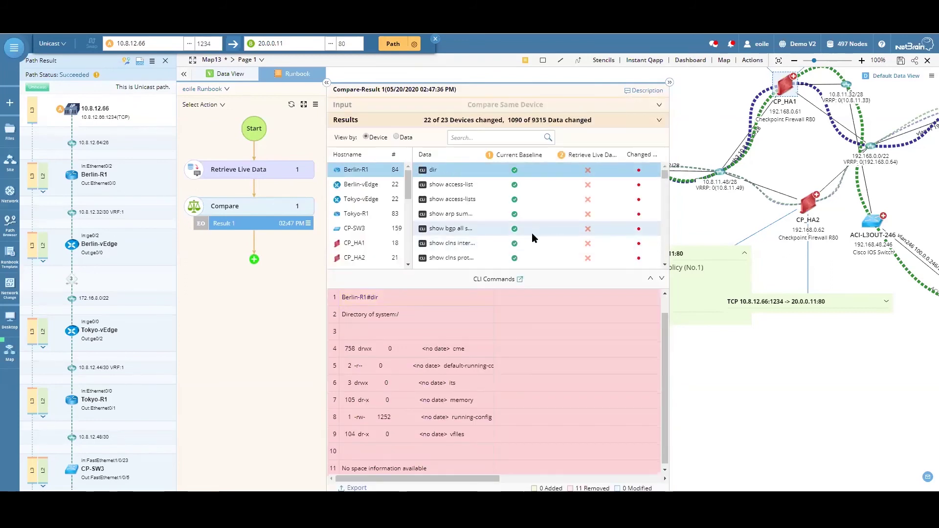
scroll(532, 233, "down", 3)
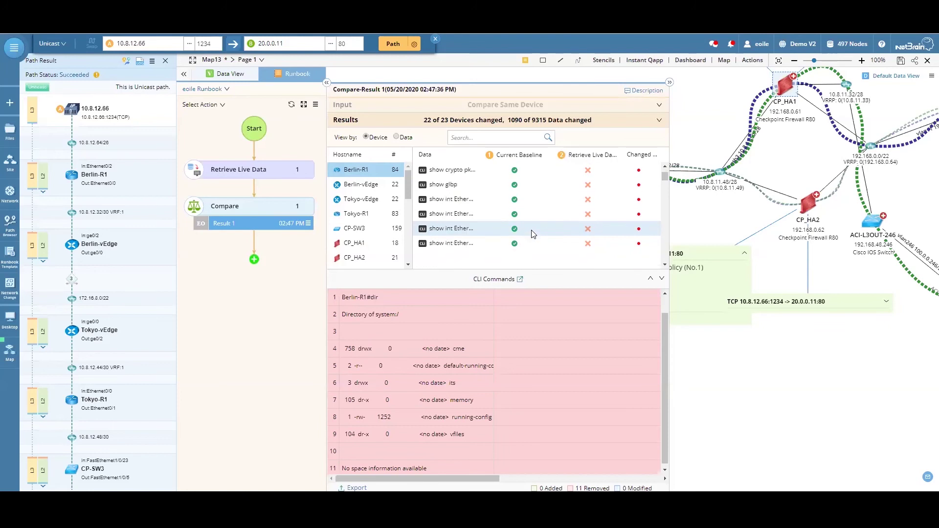
scroll(531, 230, "down", 3)
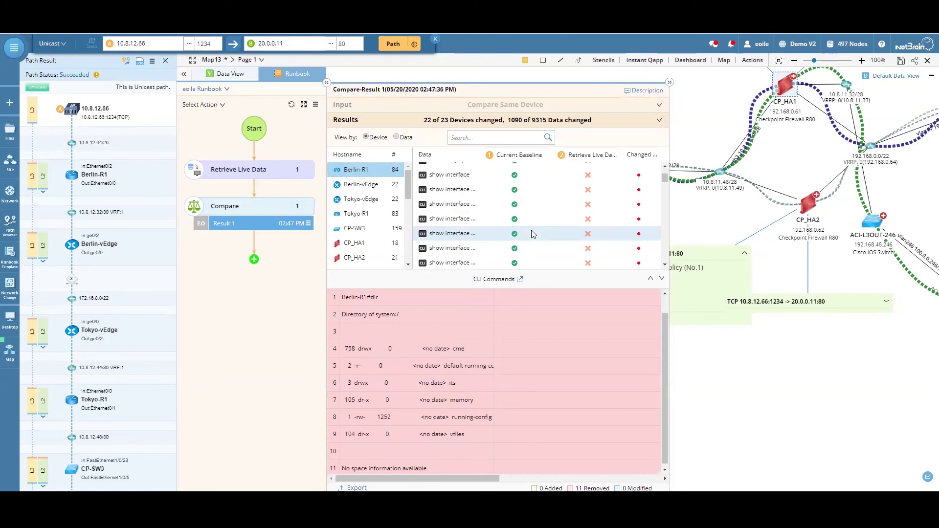
left_click(367, 244)
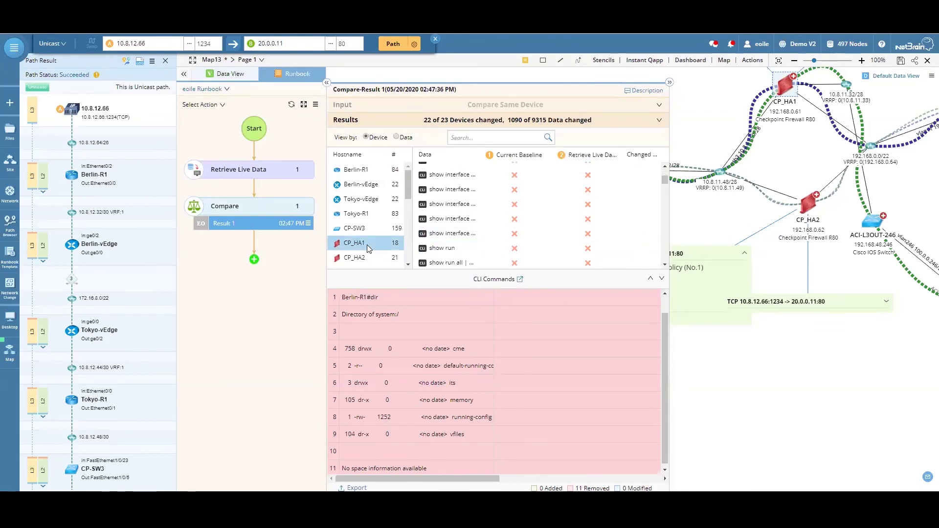
scroll(552, 213, "down", 5)
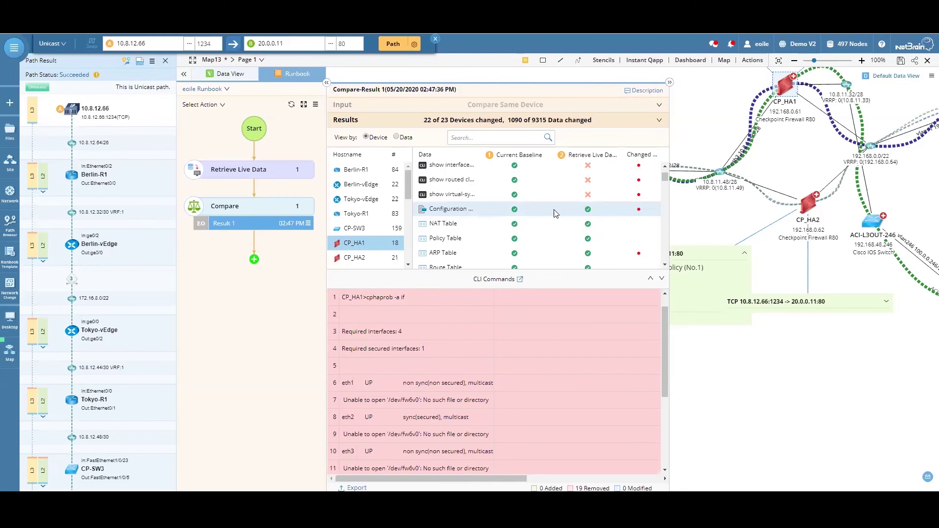
- Step through CP_HA1's configuration changes, including the changed RX bytes line
left_click(554, 213)
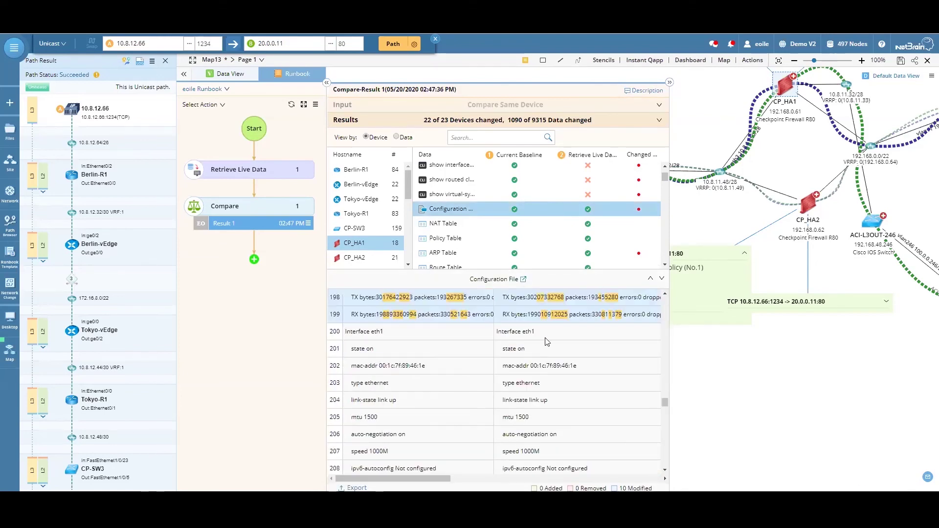
scroll(546, 339, "down", 1)
left_click(662, 280)
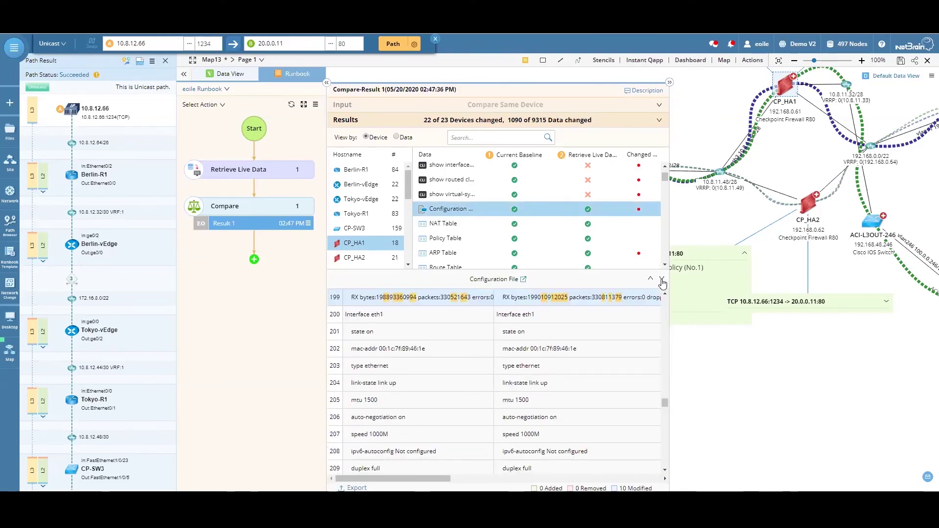
left_click(662, 280)
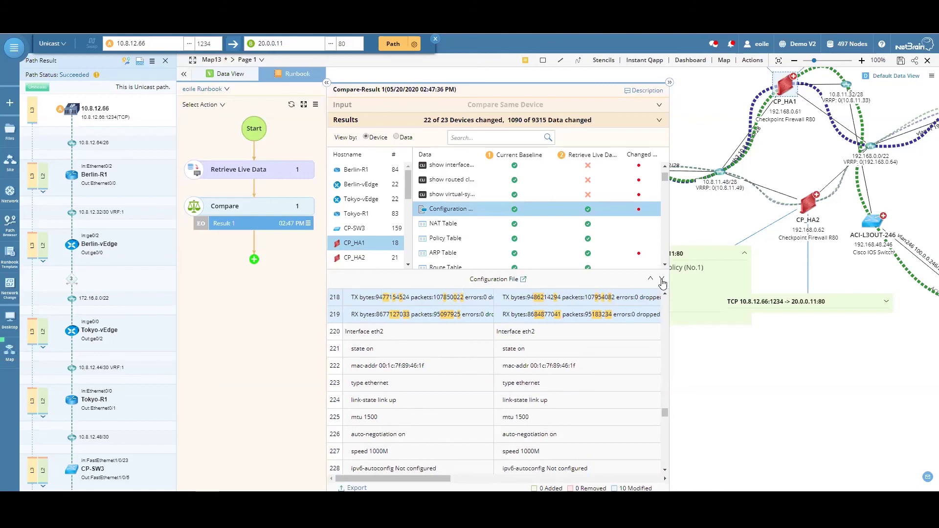
- Show CP_HA1's ARP Table comparison with the 9 added and 6 removed entries expanded, keeping the Global VRF
left_click(628, 255)
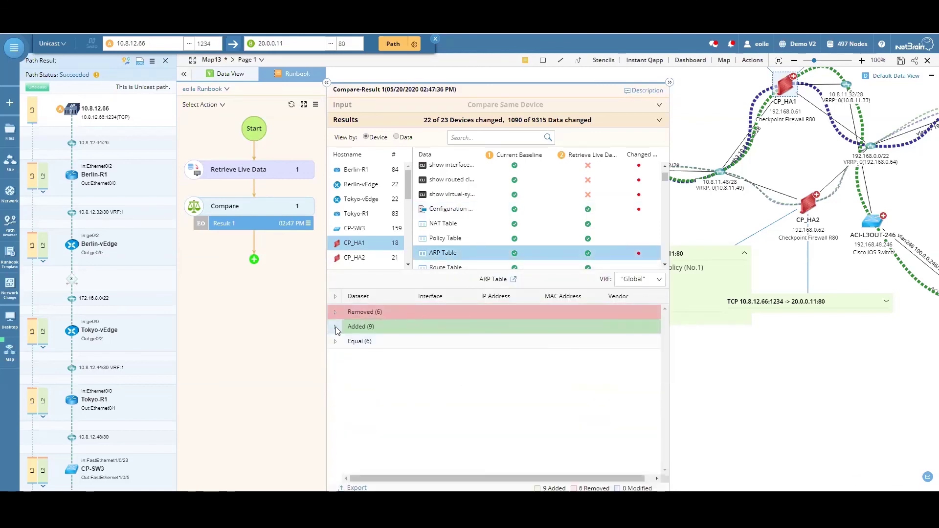
left_click(335, 327)
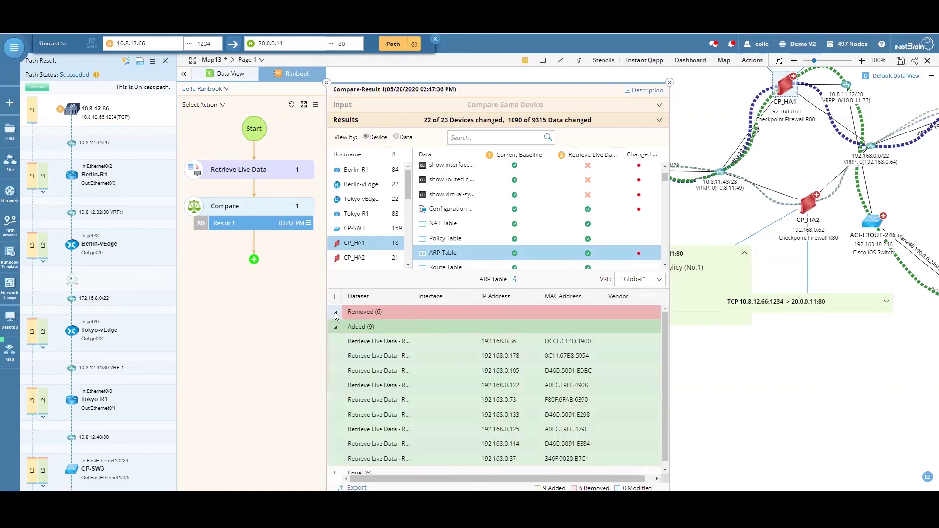
left_click(336, 312)
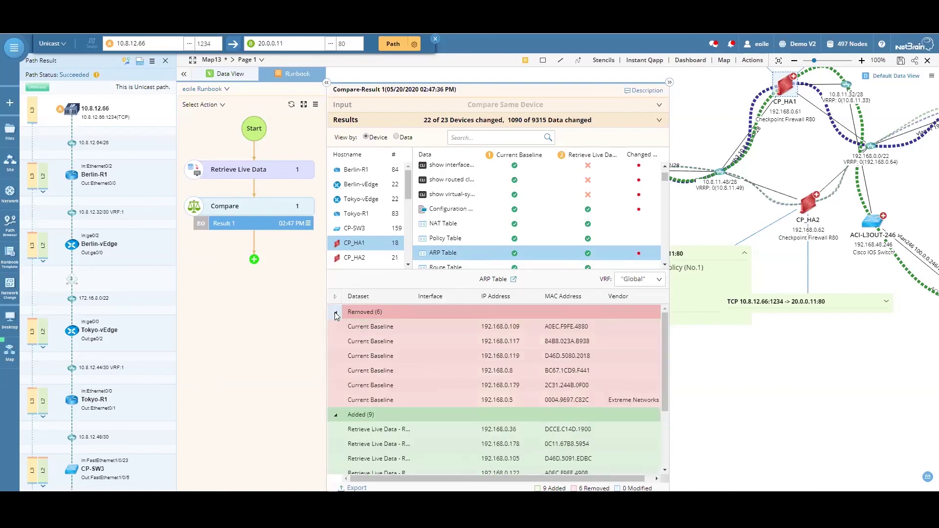
left_click(665, 265)
left_click(665, 265)
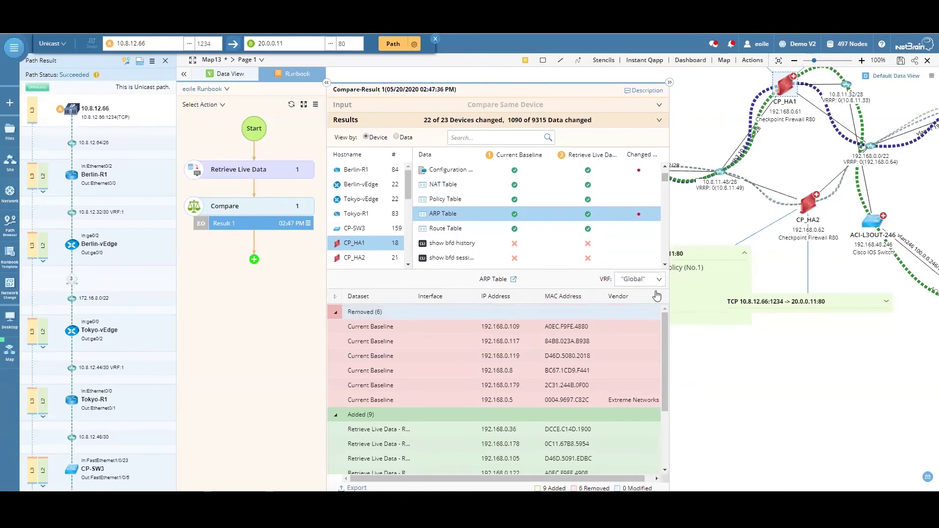
left_click(664, 265)
left_click(659, 280)
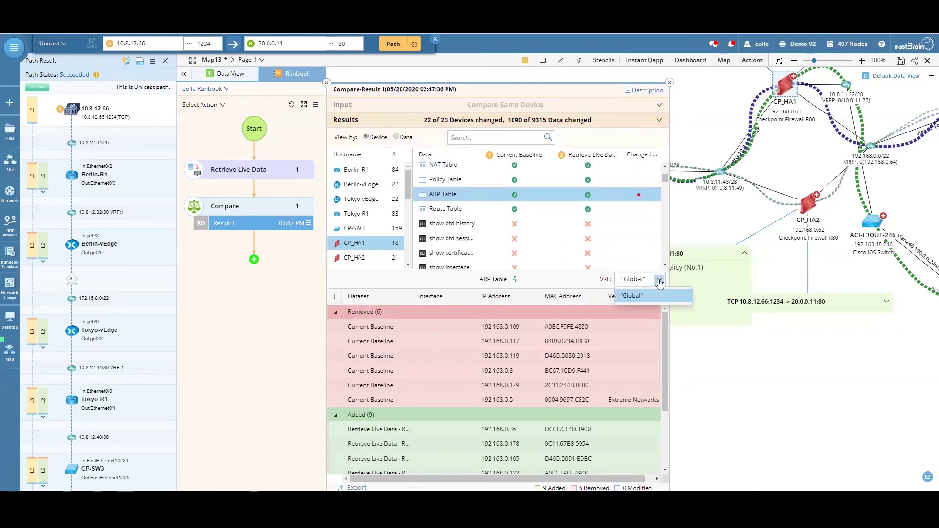
left_click(660, 281)
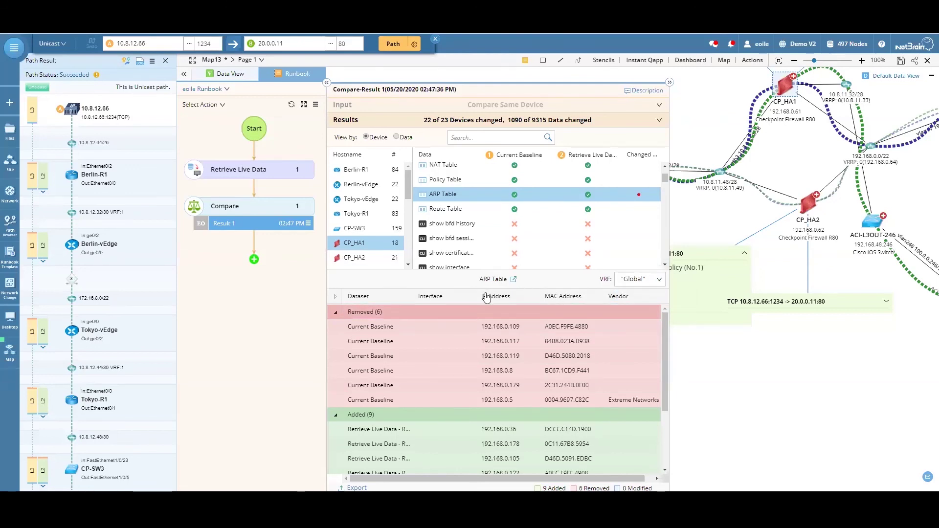
- Collapse the Compare-Result and Runbook panels and close Path Result so Map13 shows full-width
left_click(327, 85)
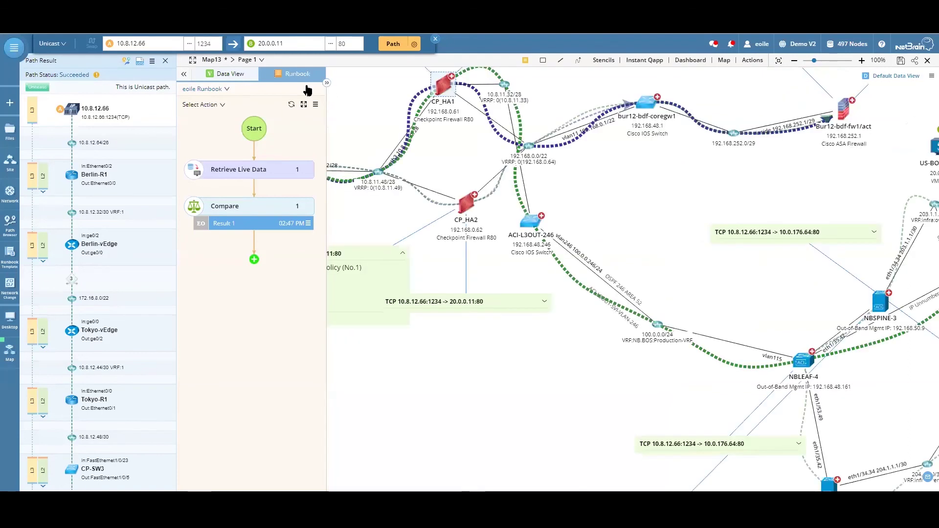
left_click(183, 73)
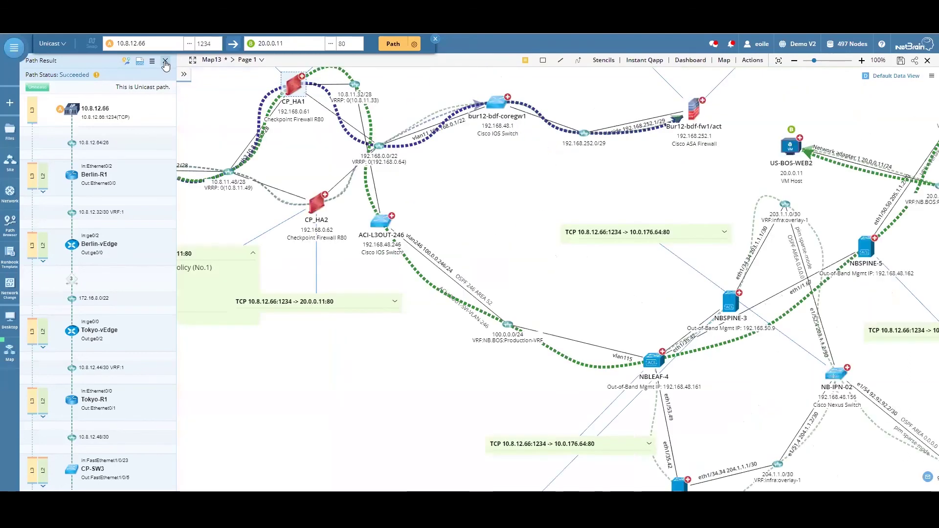
left_click(164, 61)
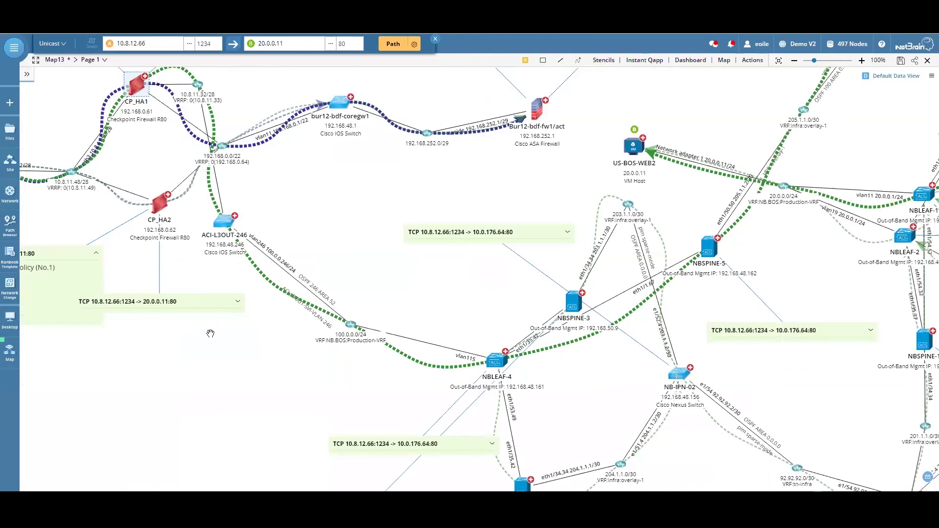